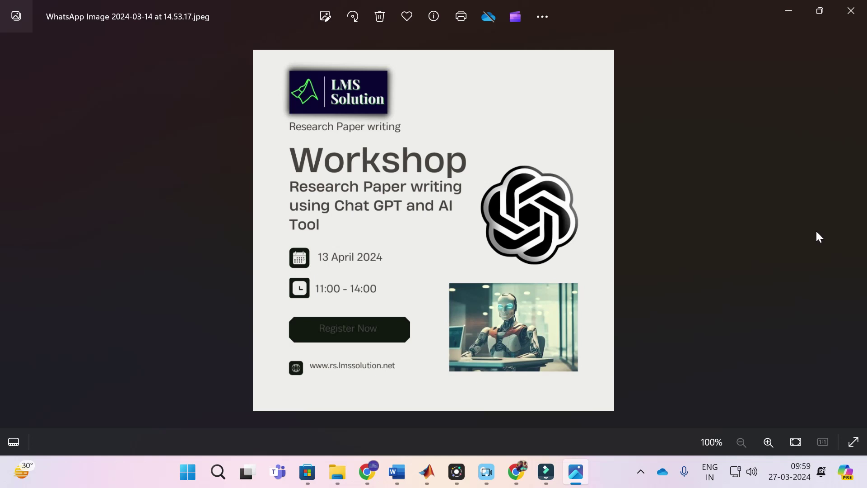
Close the workshop flyer image and open the Aether Brain - AI Research Assistant site from the Google results for aether brain
key(alt+F4)
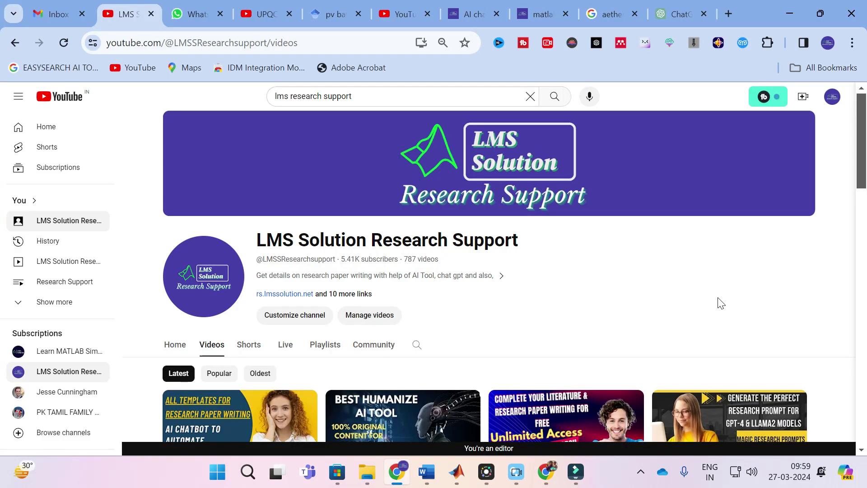
click(608, 13)
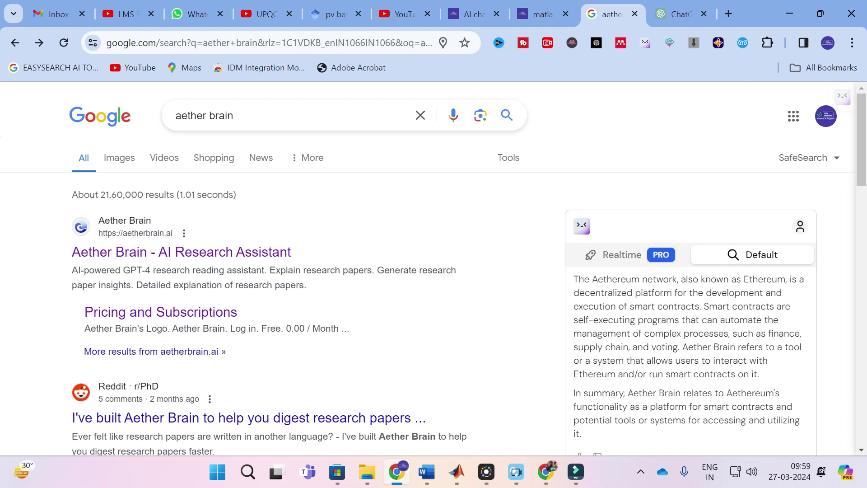
click(167, 255)
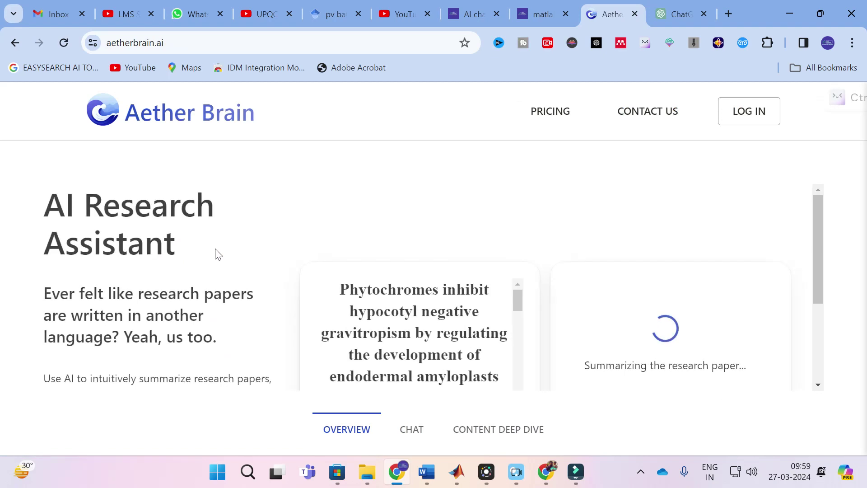
Look through the Aether Brain home page's Overview introduction and advance to its Chat feature introduction
scroll(248, 253, down, 3)
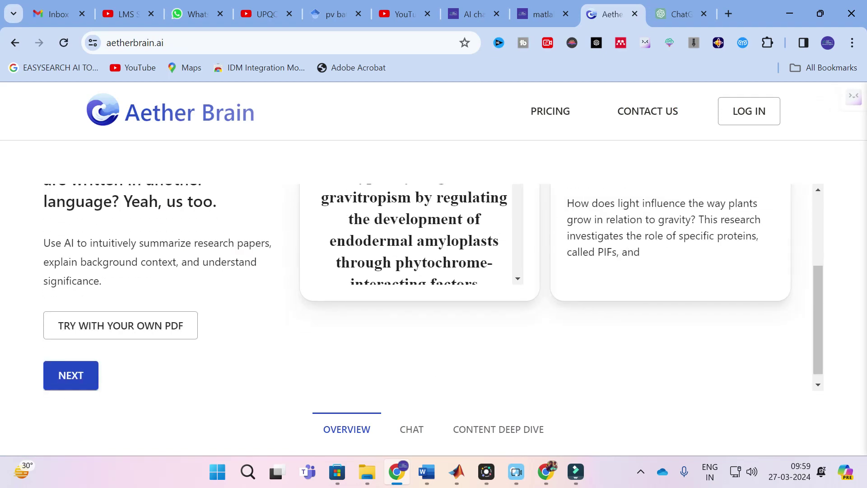
scroll(250, 252, up, 3)
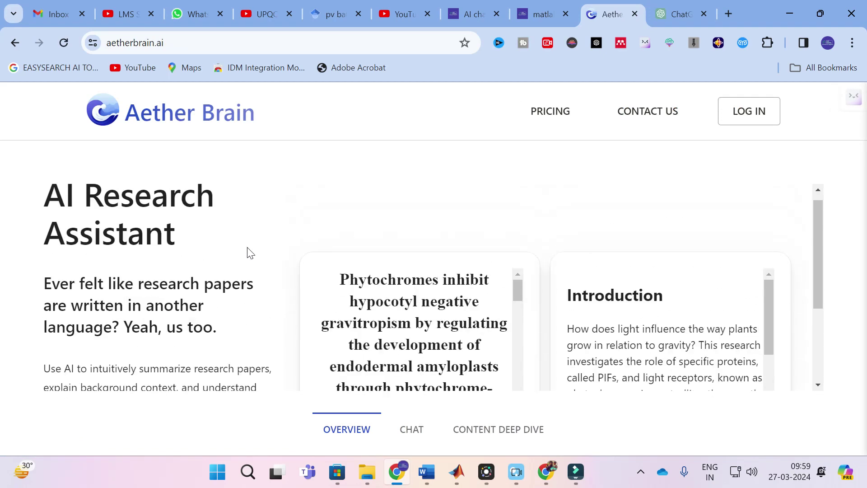
scroll(247, 252, down, 3)
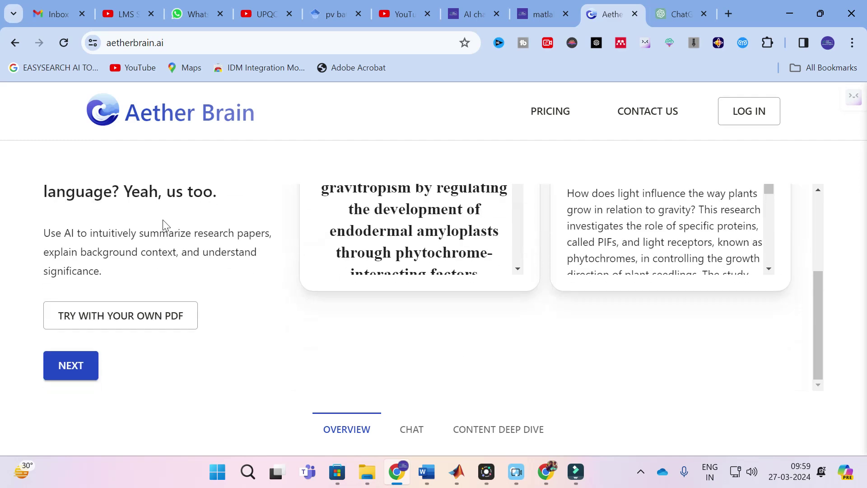
scroll(167, 228, up, 2)
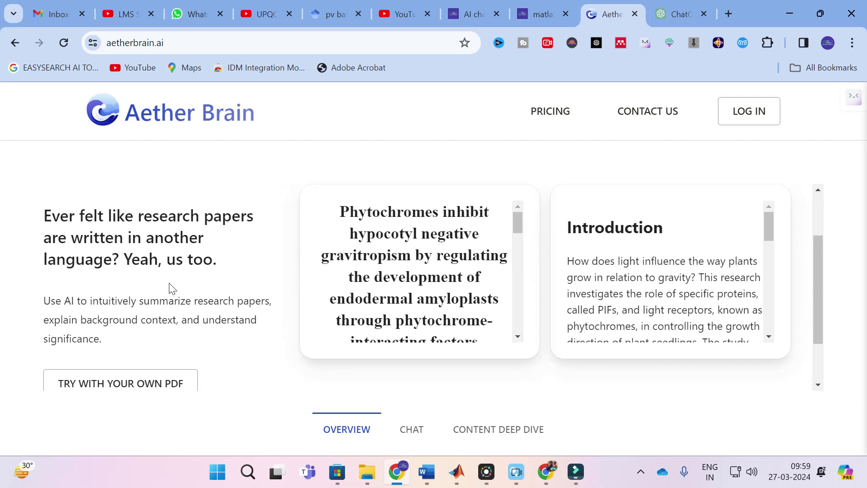
scroll(174, 285, down, 2)
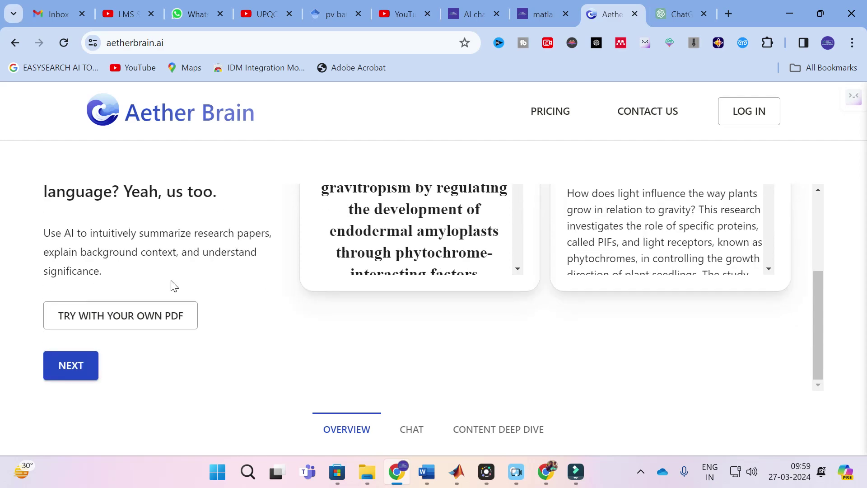
click(63, 367)
scroll(294, 338, down, 3)
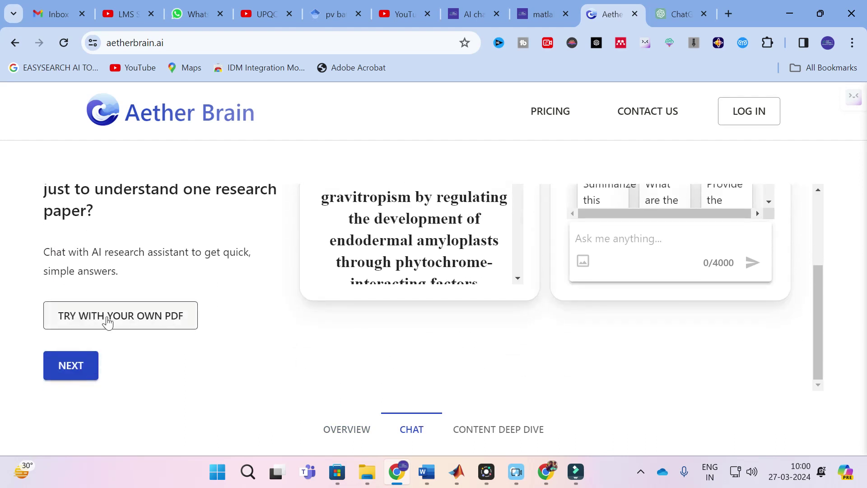
Try Aether Brain with an own PDF by uploading haque2017 from the Desktop folder
click(106, 317)
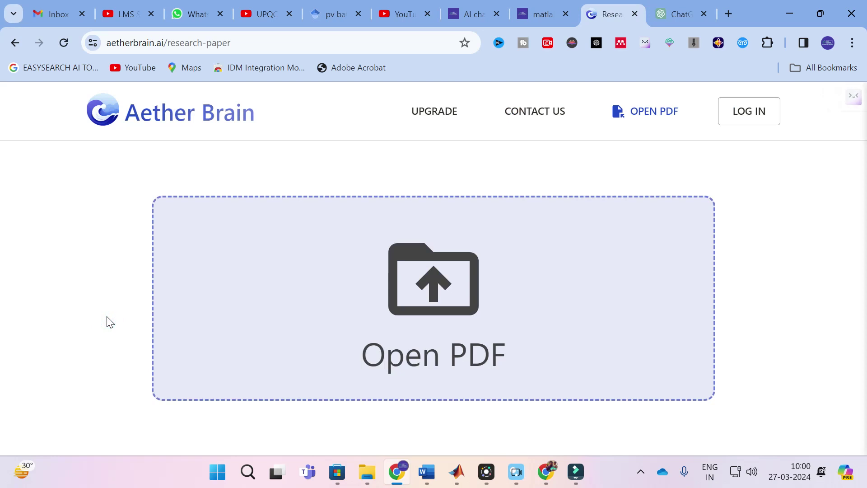
click(441, 291)
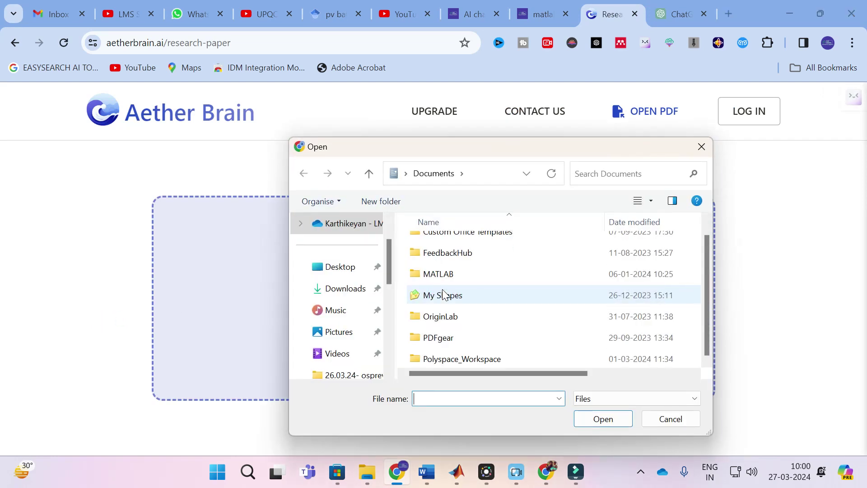
click(329, 271)
scroll(466, 278, down, 3)
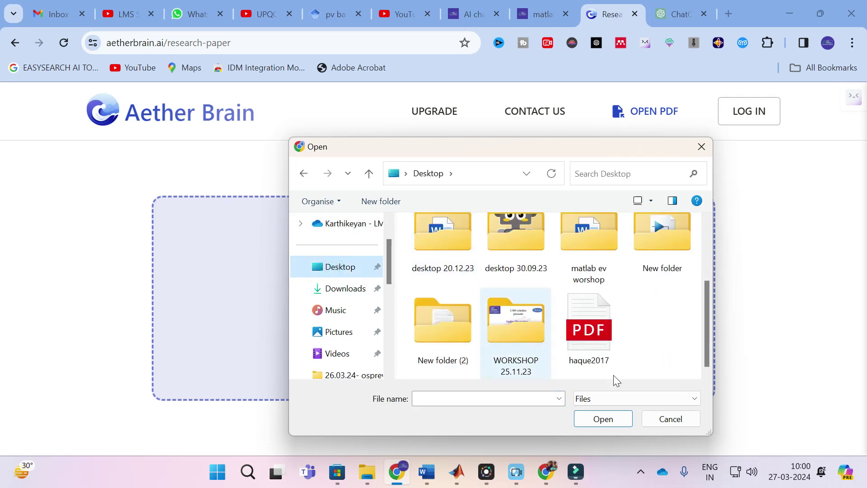
click(590, 336)
click(602, 420)
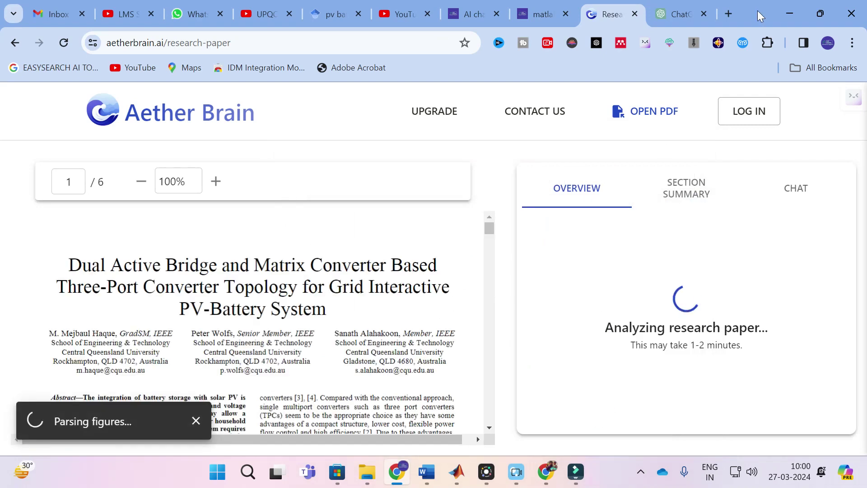
Minimize the browser and open the haque2017 PDF from the desktop in a maximized window to view the original paper
click(789, 13)
click(787, 6)
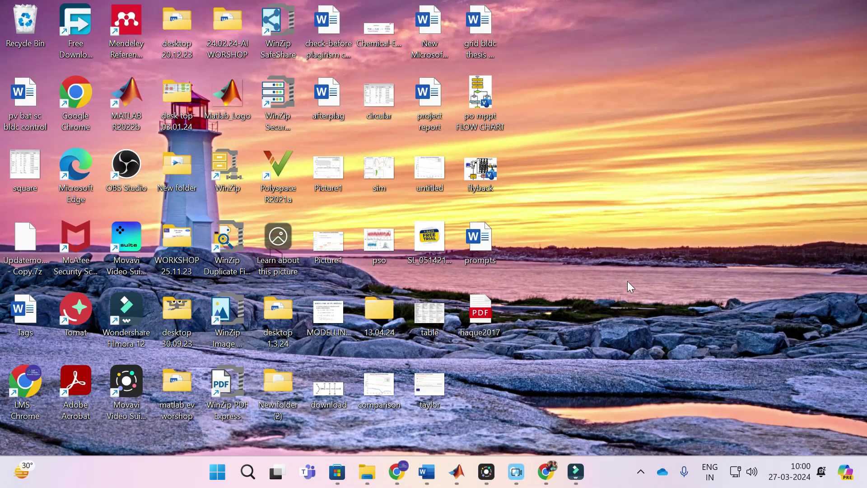
double_click(500, 318)
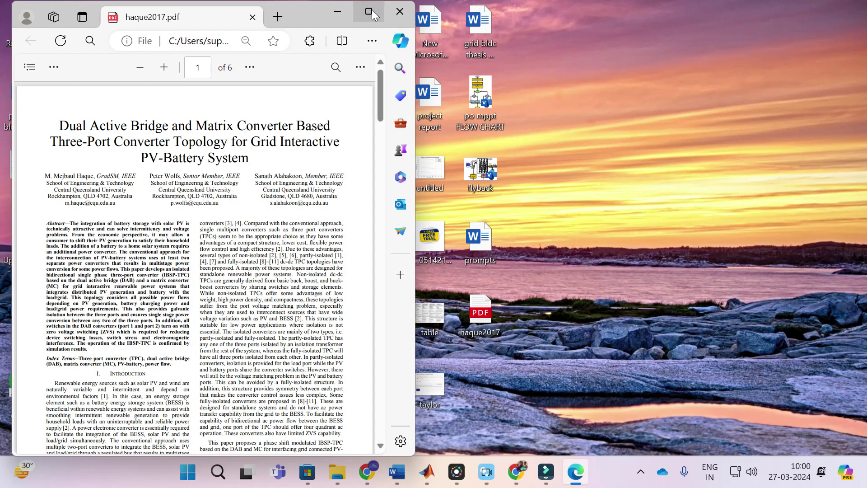
click(369, 12)
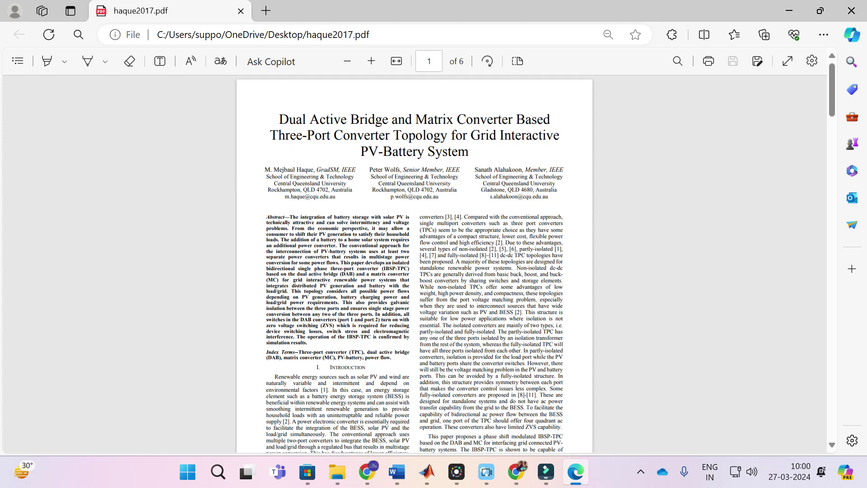
Switch back to Aether Brain in Chrome and examine the paper's generated overview from Introduction through Background Context and Main Content to Conclusion/Significance
click(795, 9)
click(366, 479)
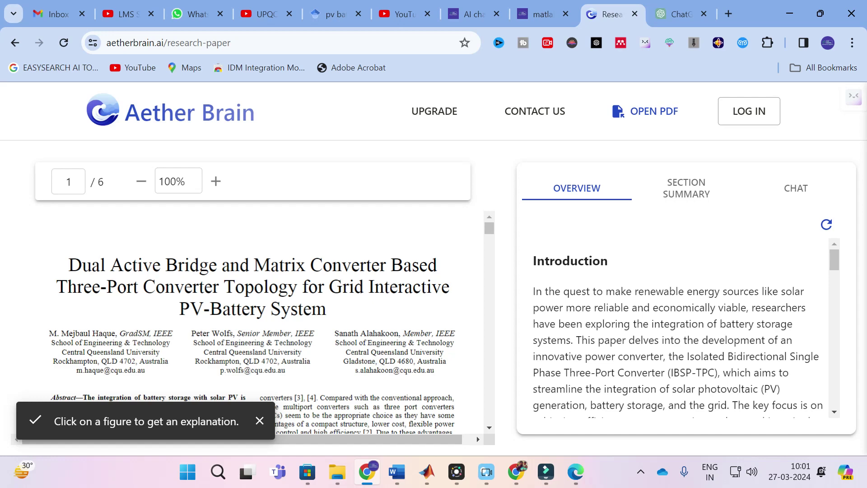
scroll(677, 327, down, 3)
scroll(677, 327, up, 3)
scroll(678, 327, down, 3)
scroll(677, 328, up, 3)
scroll(678, 327, down, 3)
scroll(677, 328, up, 3)
scroll(677, 327, down, 2)
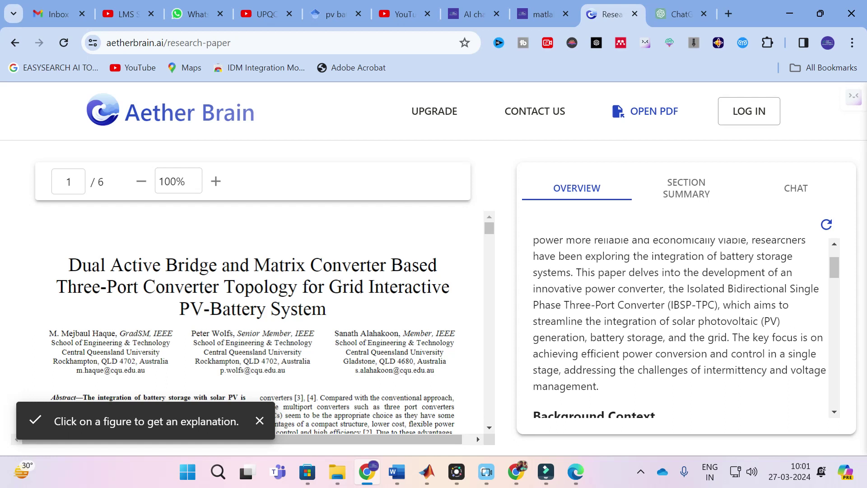
scroll(671, 314, down, 2)
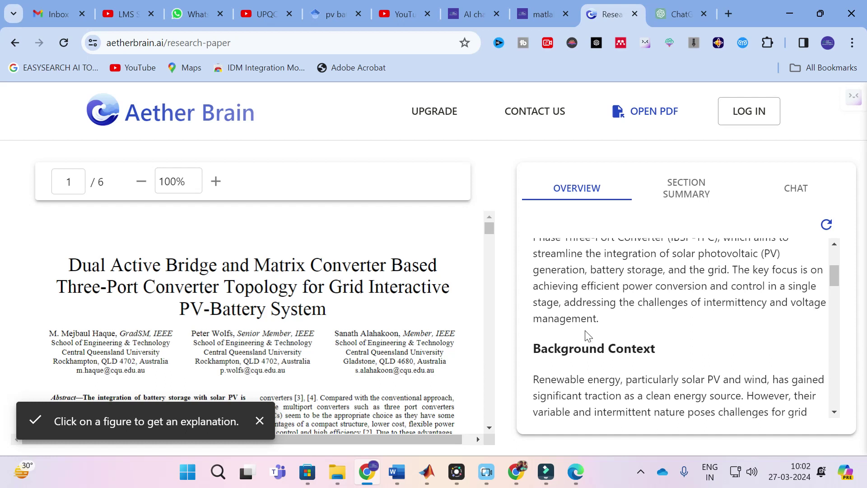
scroll(627, 316, down, 3)
scroll(707, 280, up, 1)
scroll(642, 297, down, 5)
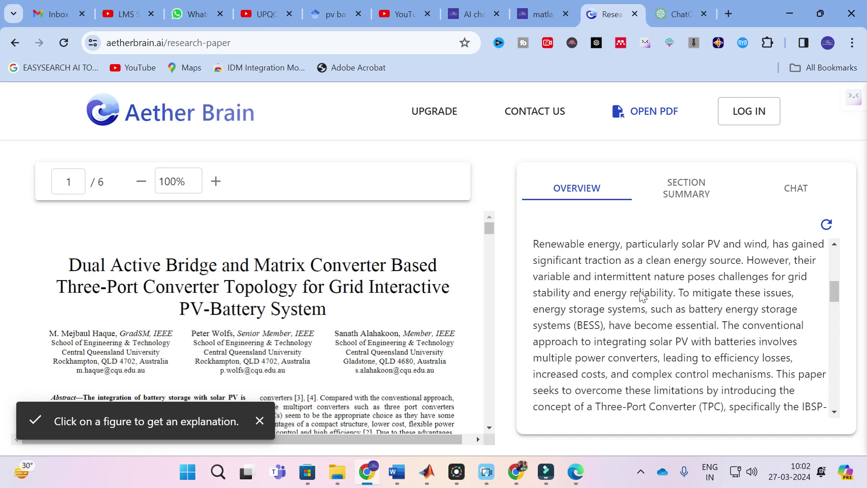
scroll(643, 297, up, 4)
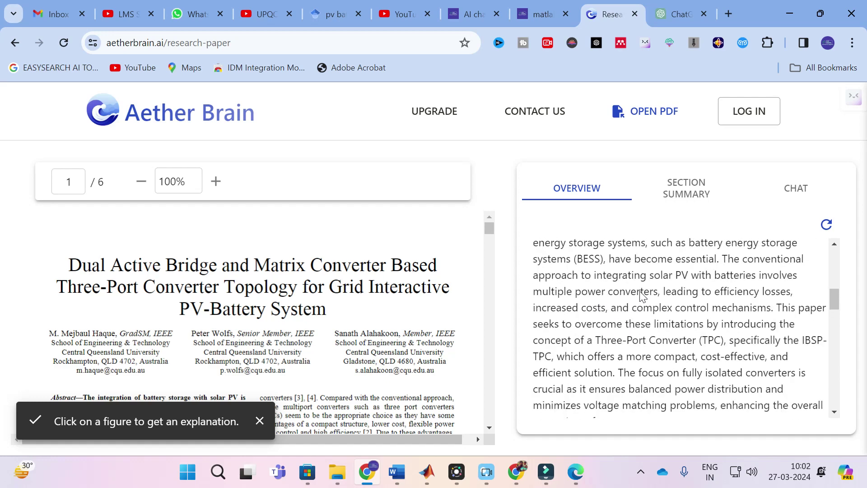
scroll(642, 297, down, 4)
scroll(629, 295, down, 3)
scroll(630, 295, up, 2)
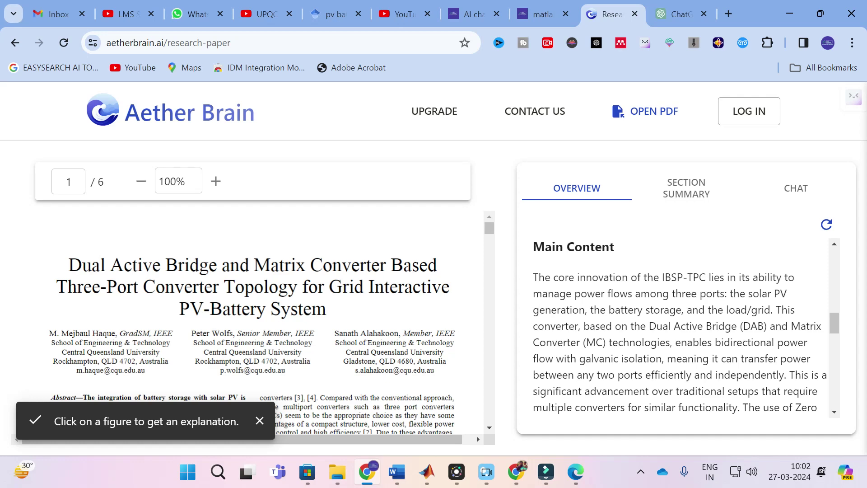
scroll(682, 328, down, 10)
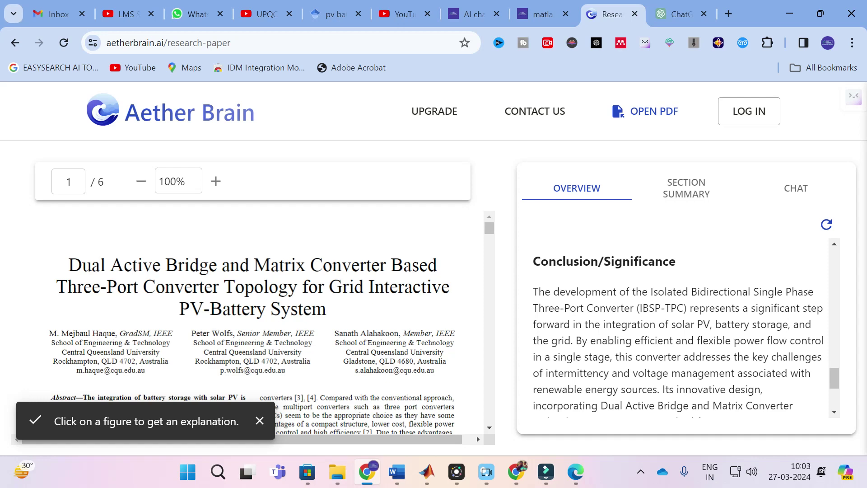
scroll(678, 330, up, 10)
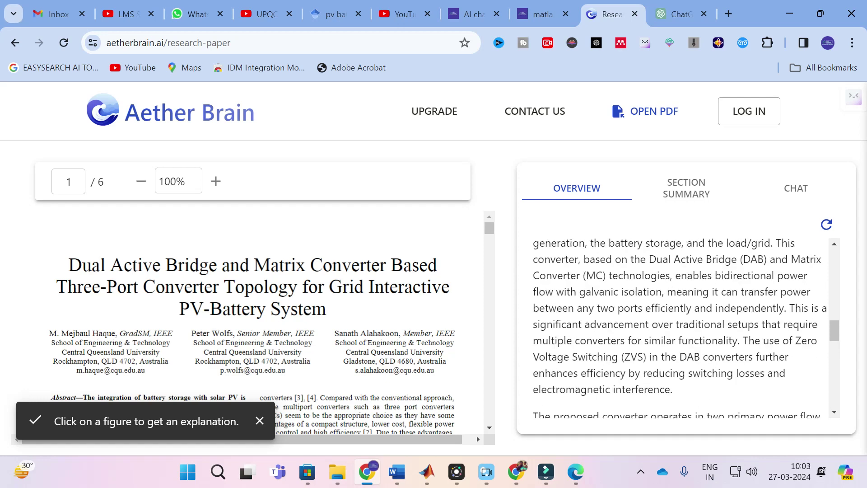
scroll(677, 330, up, 8)
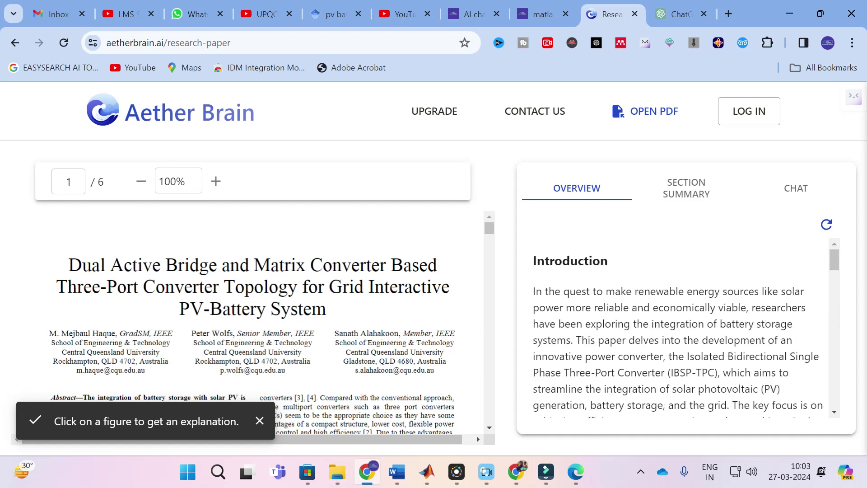
scroll(591, 276, down, 2)
scroll(591, 275, down, 10)
scroll(586, 279, down, 3)
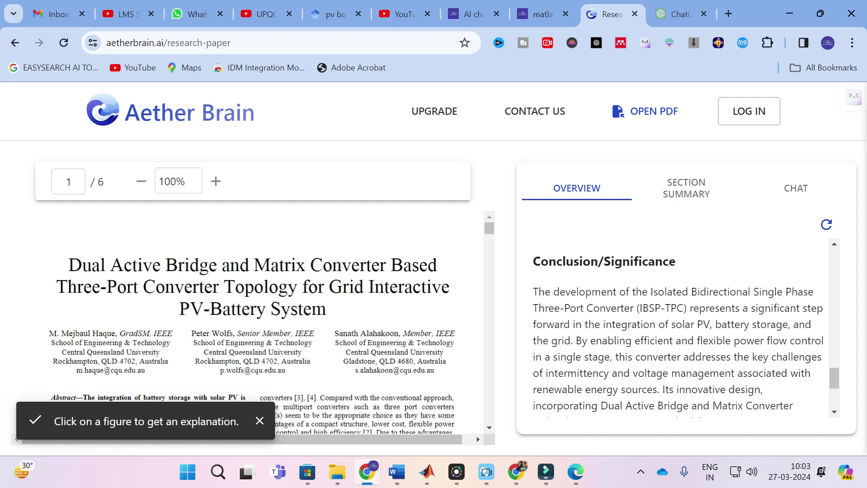
Open the section summary and read the Introduction from Simplify and Summarize to Renewable Energy and the Need for Energy Storage
click(692, 190)
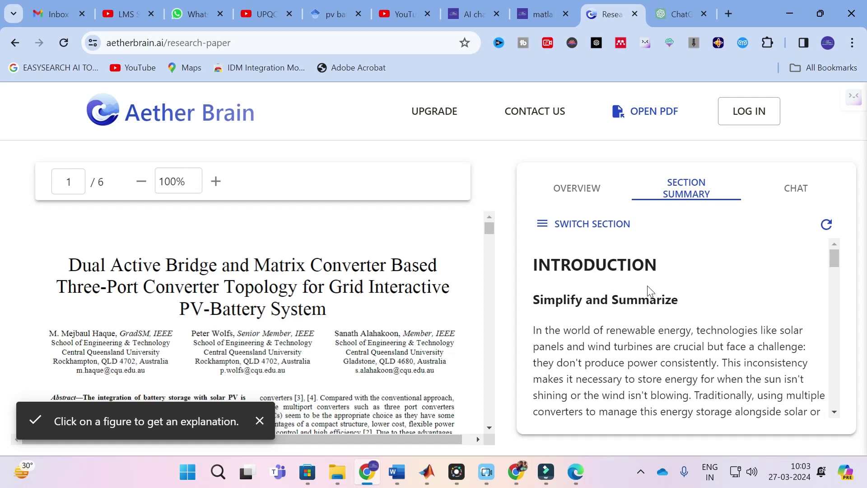
scroll(647, 289, down, 2)
scroll(647, 289, up, 1)
scroll(680, 328, up, 2)
scroll(680, 328, down, 7)
scroll(579, 314, down, 1)
scroll(579, 314, up, 1)
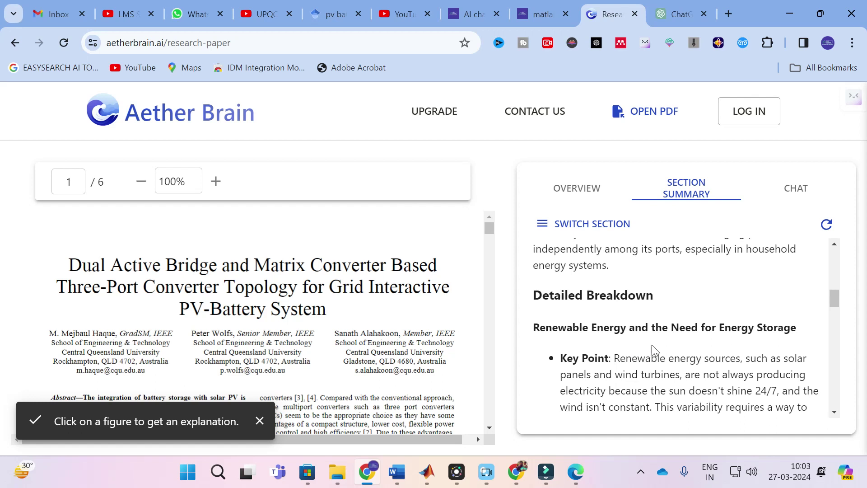
scroll(758, 345, down, 1)
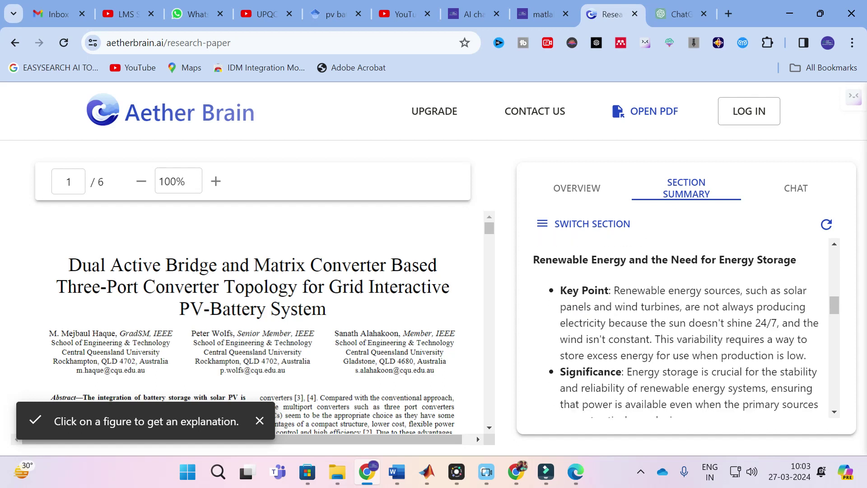
scroll(678, 325, down, 1)
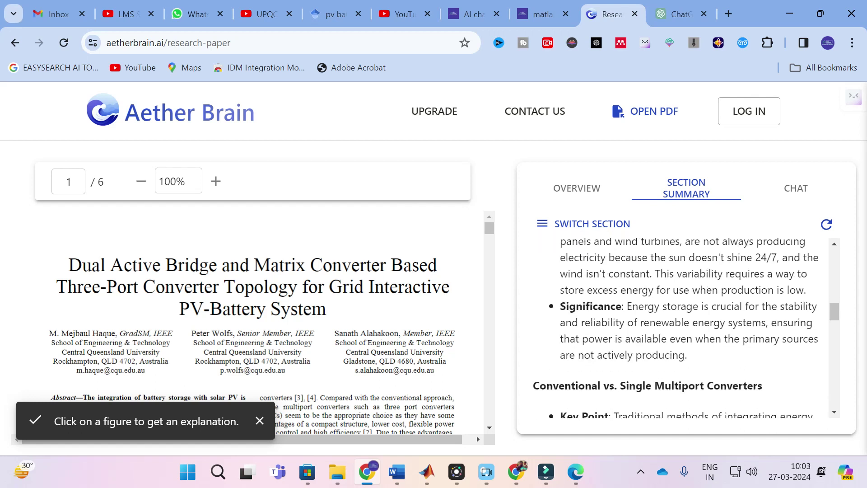
Read the Introduction summary's breakdown of conventional vs. single multiport converters, types of TPC topologies and the Phase Shift Modulated IBSP-TPC
scroll(633, 307, down, 2)
scroll(633, 307, up, 1)
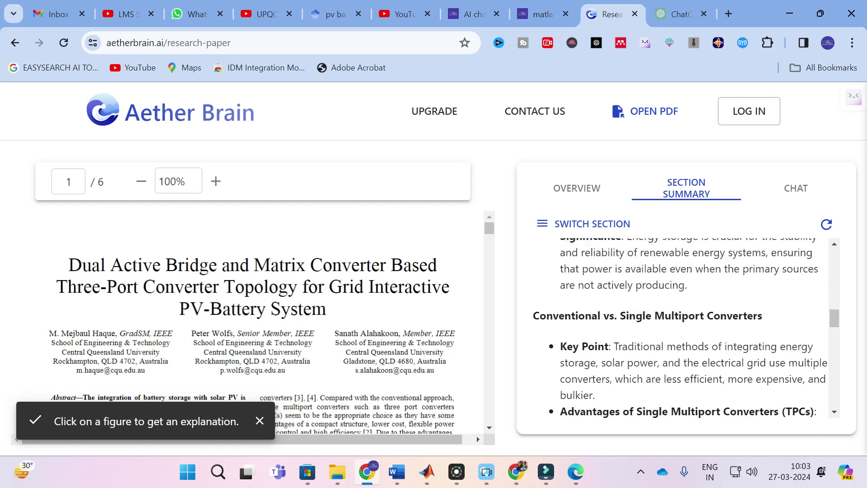
scroll(677, 325, down, 1)
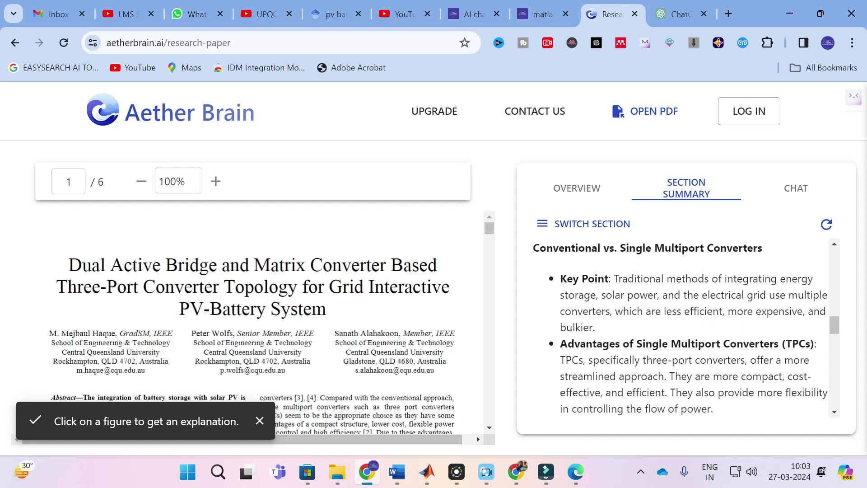
scroll(681, 327, down, 2)
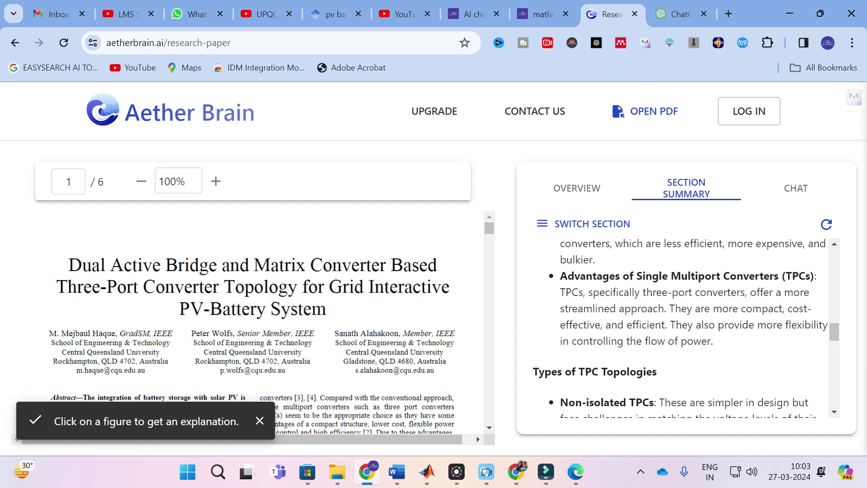
scroll(725, 310, down, 2)
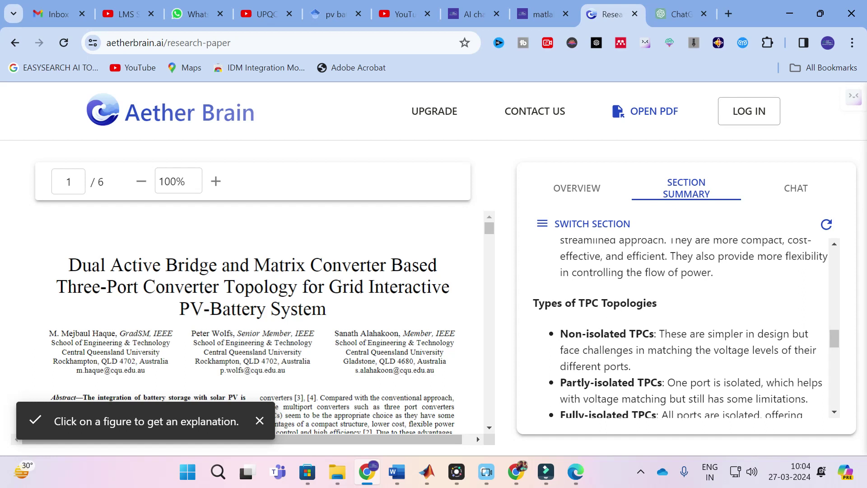
scroll(685, 328, down, 1)
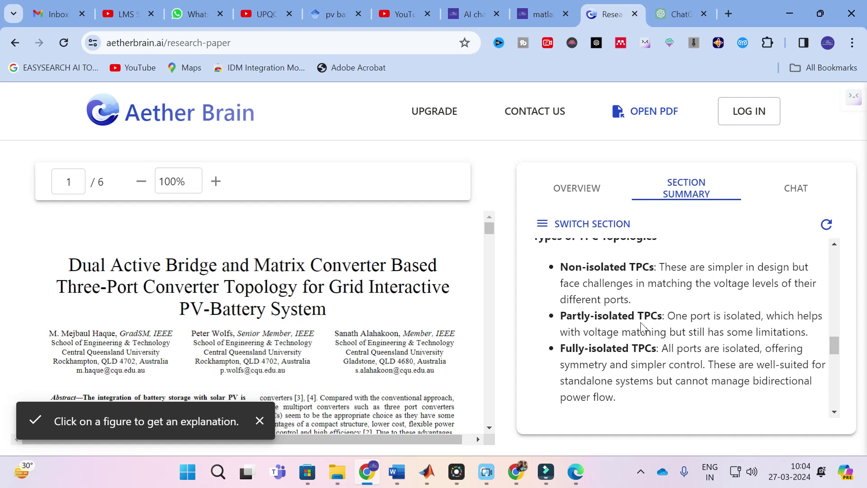
scroll(640, 321, down, 2)
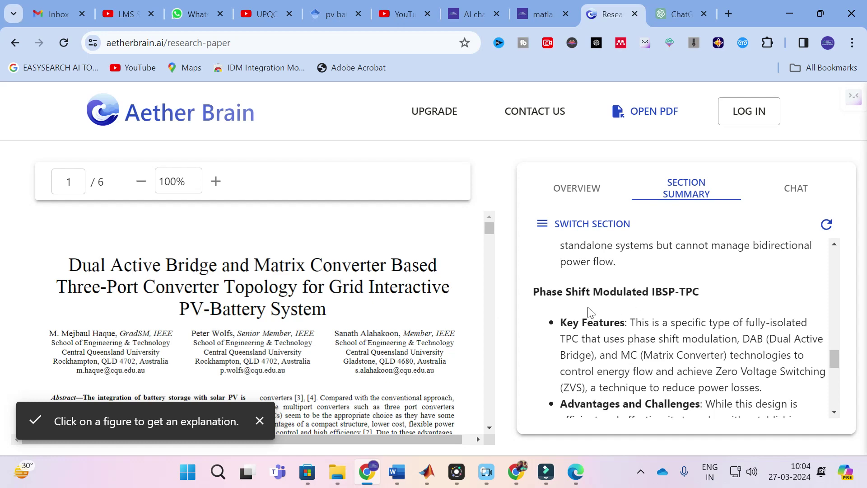
scroll(660, 308, down, 2)
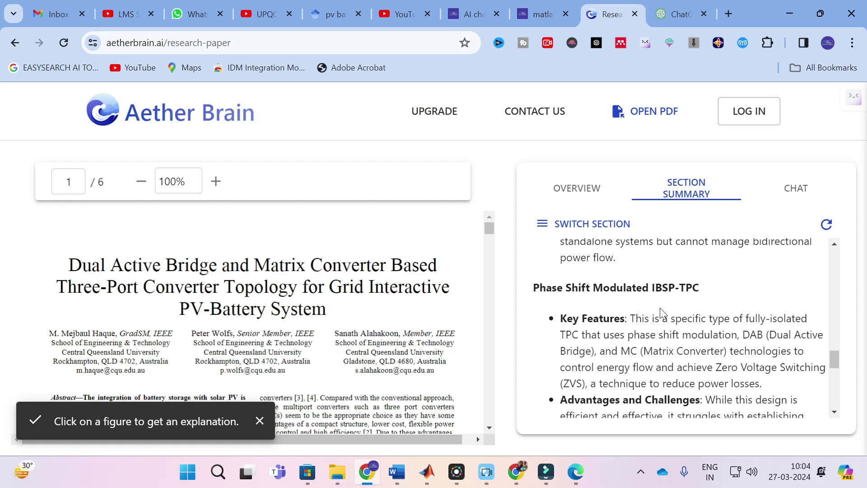
scroll(660, 307, up, 2)
scroll(585, 309, down, 1)
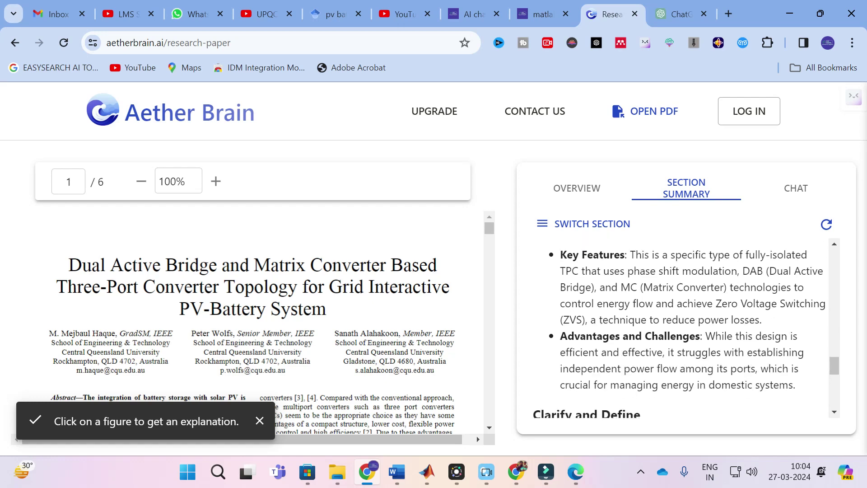
Read the Clarify and Define terms at the end of the Introduction summary and return to its beginning
scroll(677, 325, down, 2)
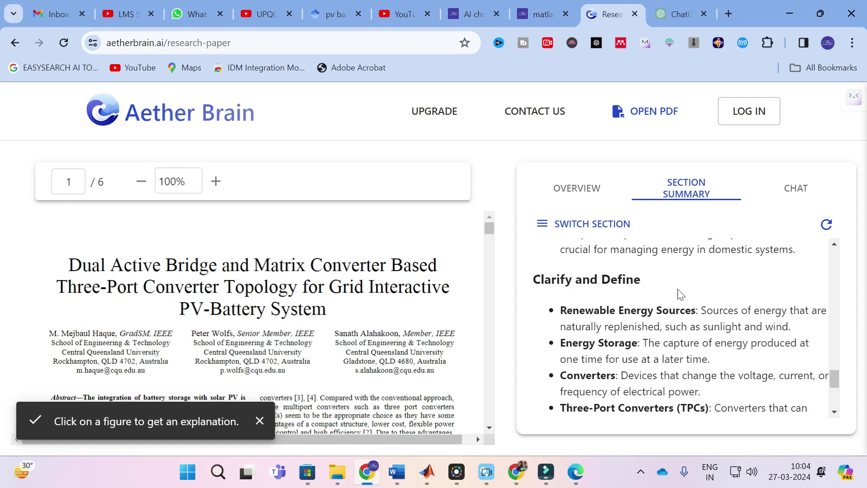
scroll(653, 307, down, 2)
scroll(691, 338, down, 1)
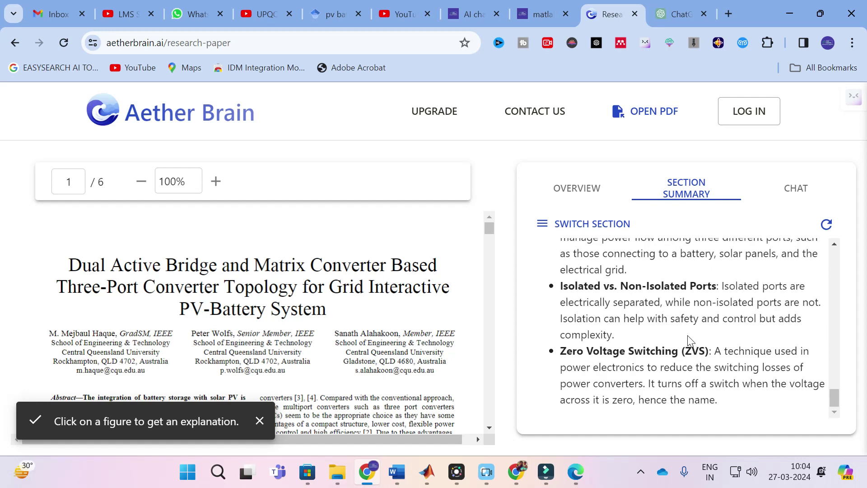
scroll(688, 337, up, 1)
scroll(688, 336, down, 1)
scroll(689, 332, up, 1)
scroll(702, 326, up, 15)
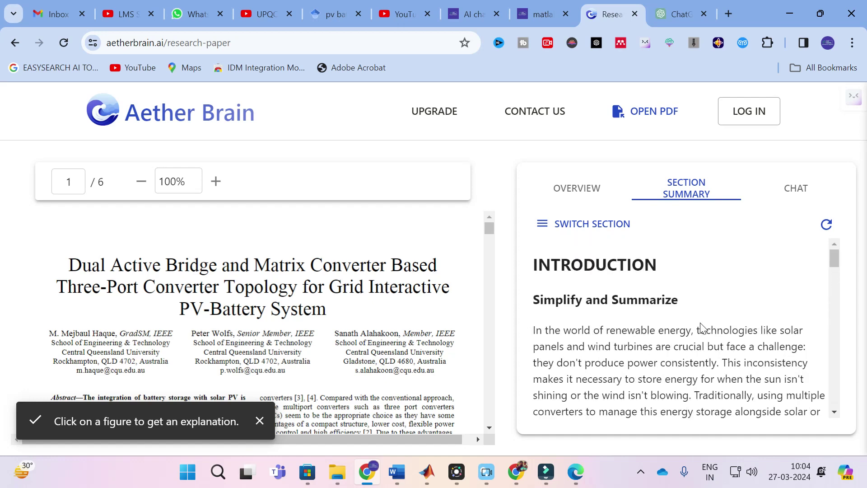
Open the chat about the paper and look through all its suggested questions
click(796, 193)
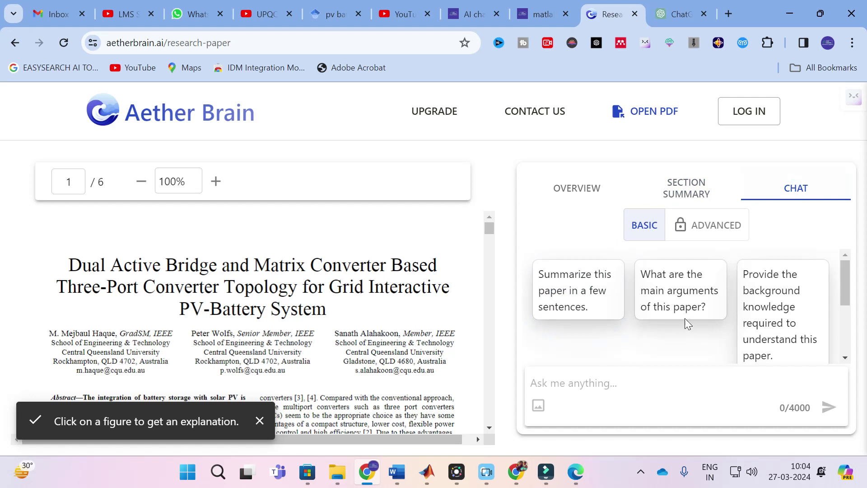
scroll(684, 316, down, 3)
scroll(686, 314, up, 5)
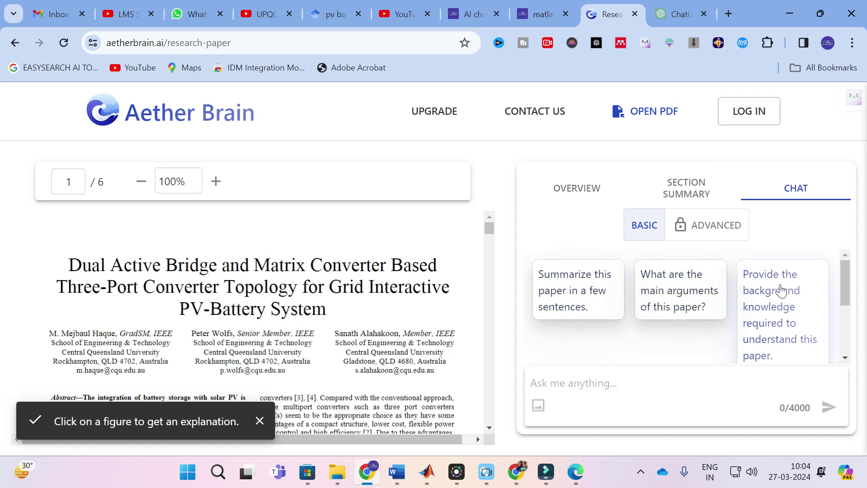
scroll(781, 291, down, 3)
scroll(784, 288, up, 3)
scroll(780, 332, down, 3)
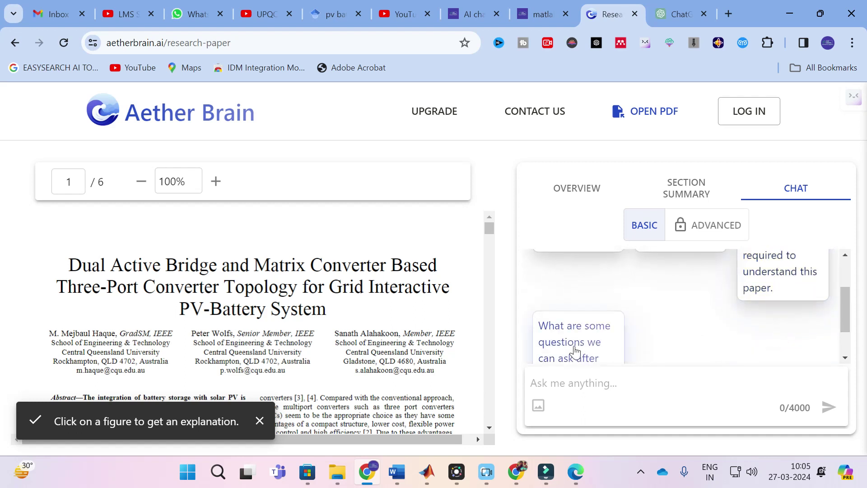
scroll(575, 351, down, 2)
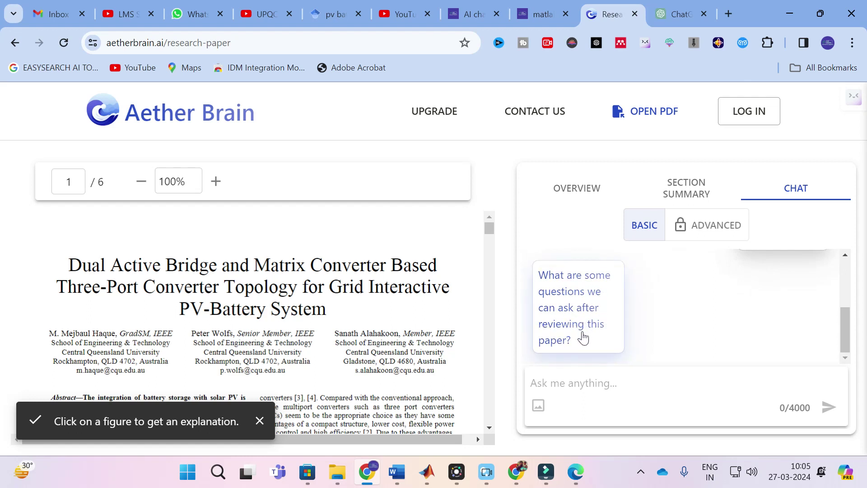
scroll(583, 335, up, 5)
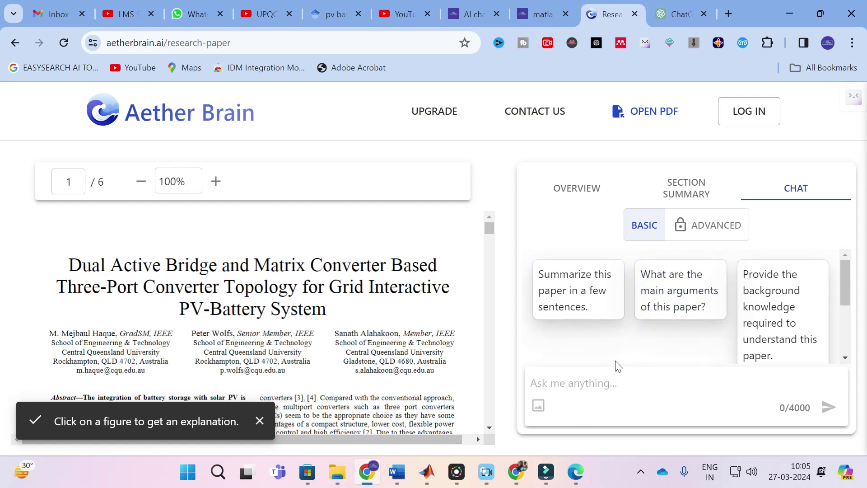
Ask the suggested chat question "What are the main arguments of this paper?" and read the whole answer
click(678, 293)
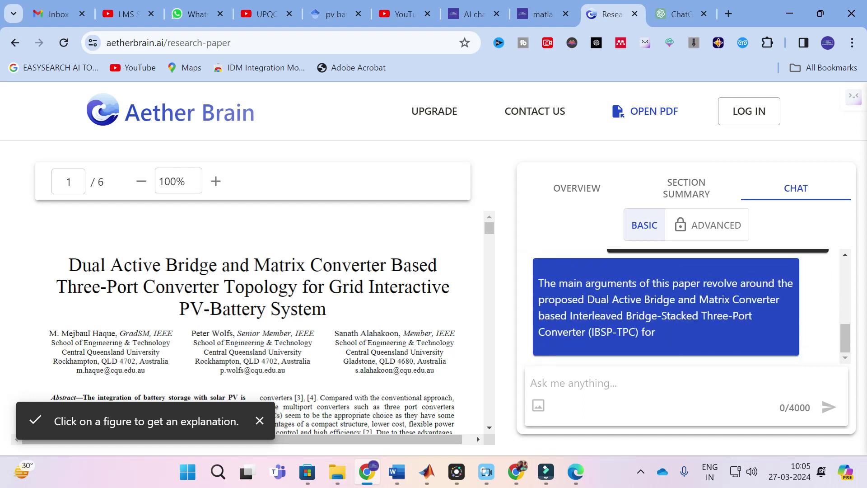
scroll(671, 308, up, 2)
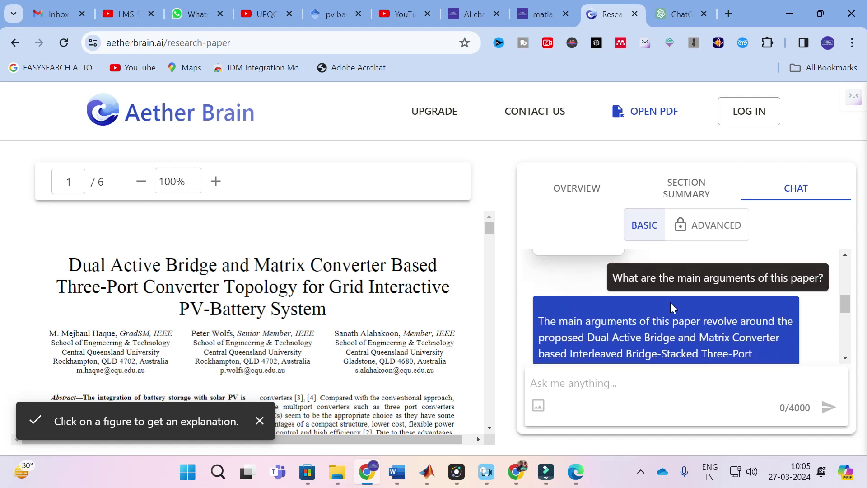
scroll(617, 316, down, 2)
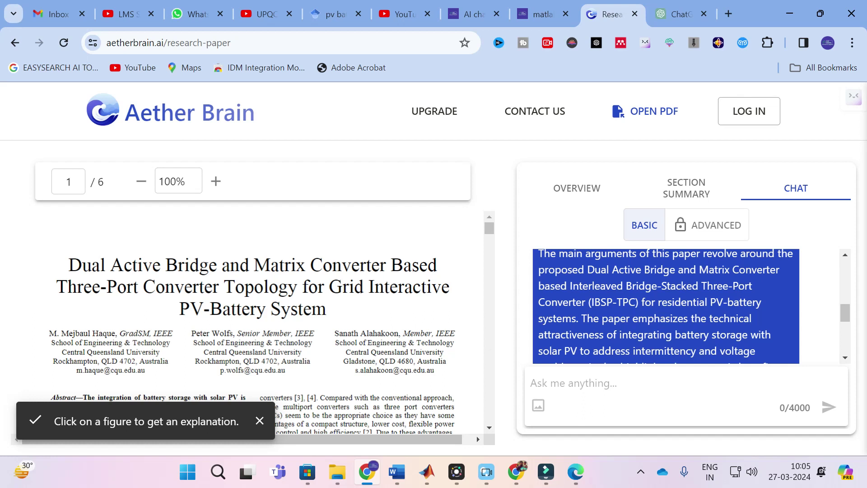
scroll(666, 306, down, 1)
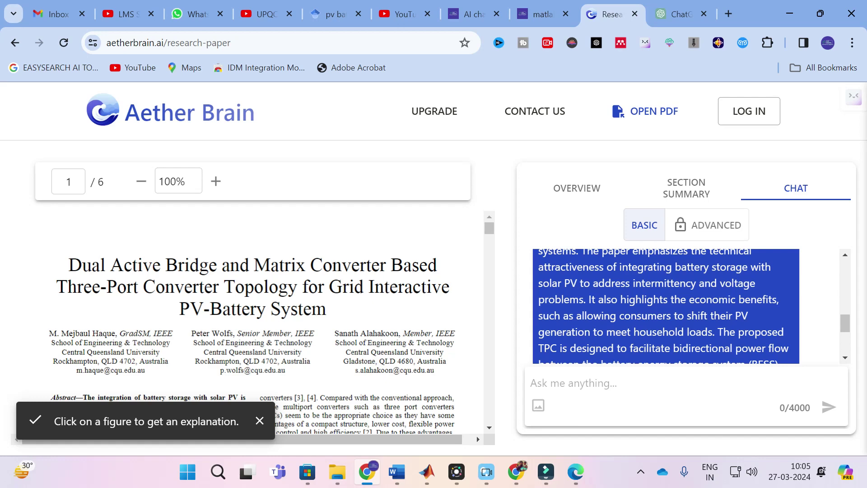
scroll(670, 315, down, 3)
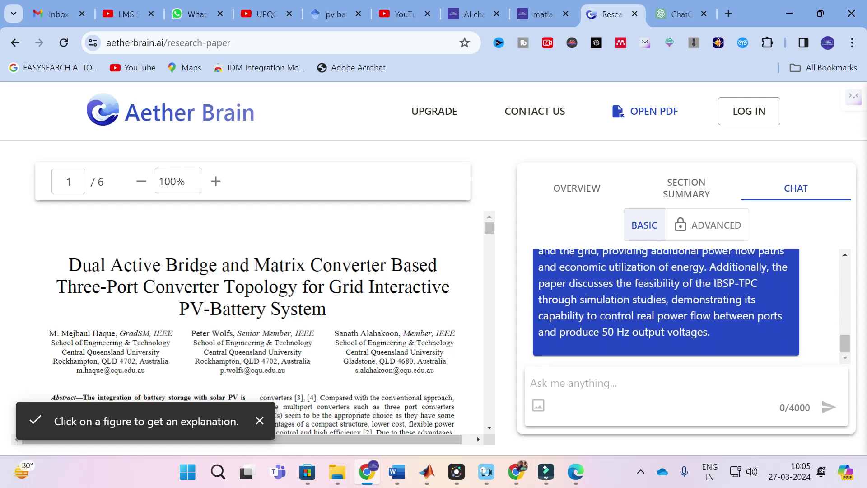
scroll(670, 315, up, 10)
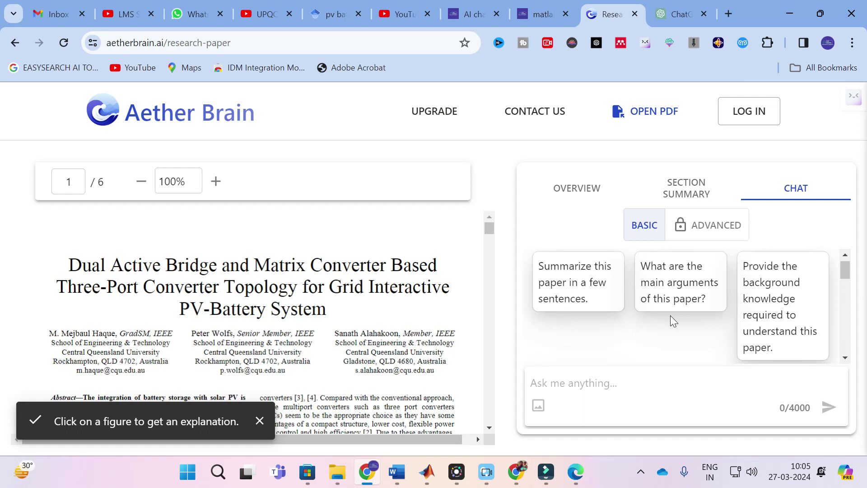
click(670, 315)
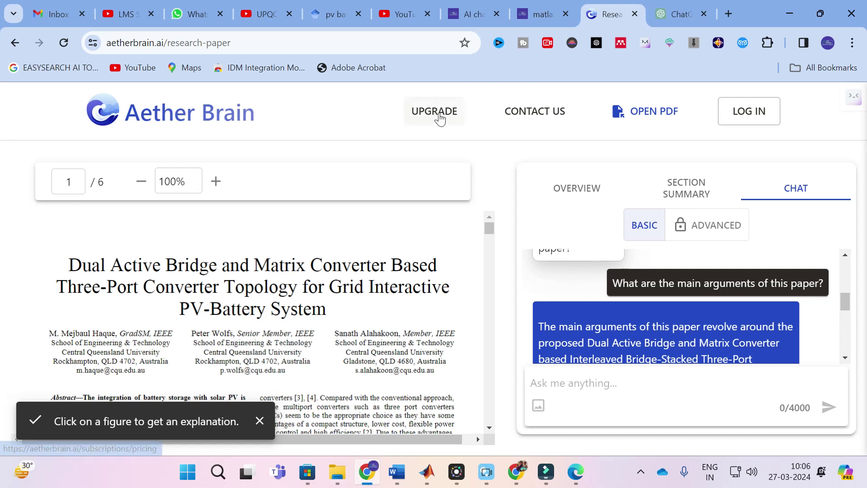
Open the upgrade pricing page and compare the Free and Scholar plans, highlighting "2 sections per article" and "GPT-4.0"
click(439, 114)
scroll(219, 253, down, 1)
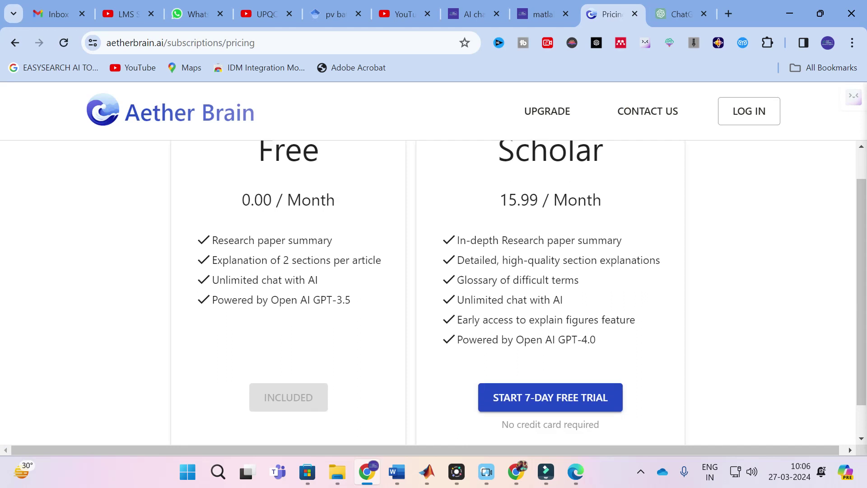
scroll(244, 244, up, 1)
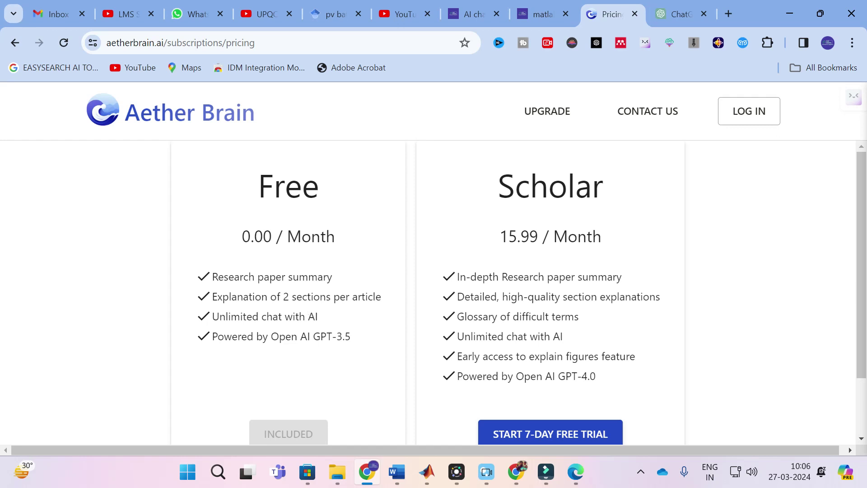
scroll(367, 303, down, 1)
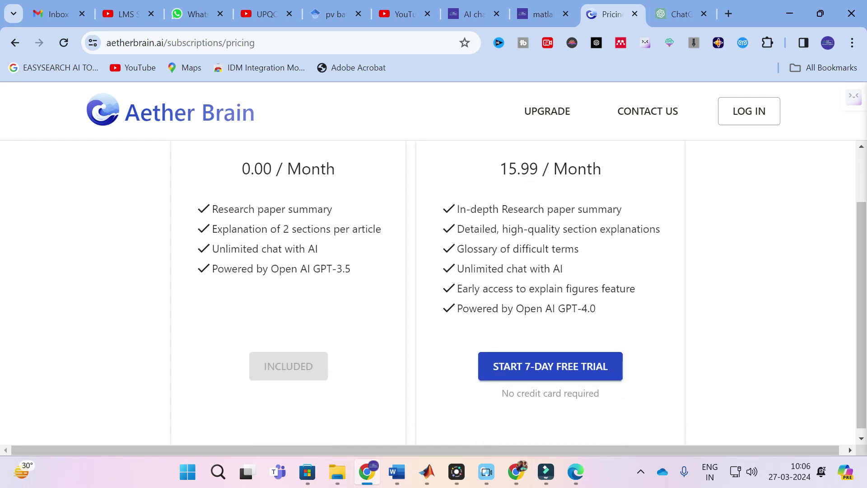
drag(283, 229, 382, 229)
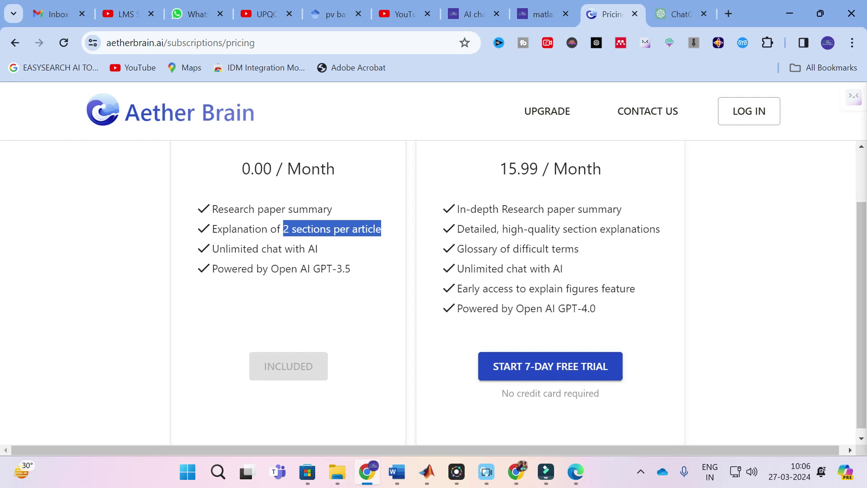
scroll(375, 259, up, 1)
scroll(375, 263, up, 1)
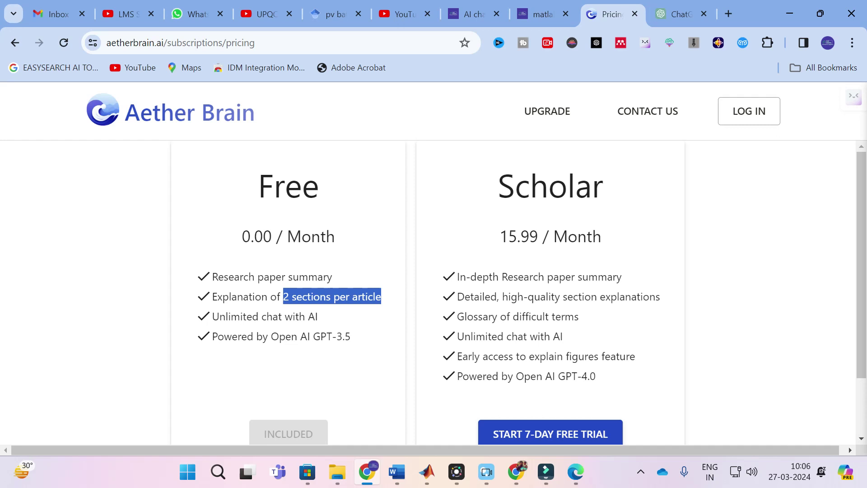
drag(559, 376, 622, 381)
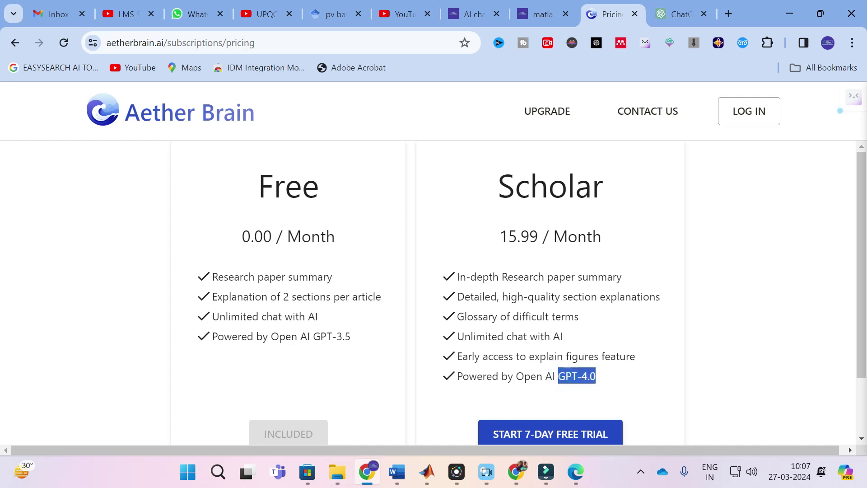
scroll(546, 248, down, 2)
scroll(546, 248, up, 2)
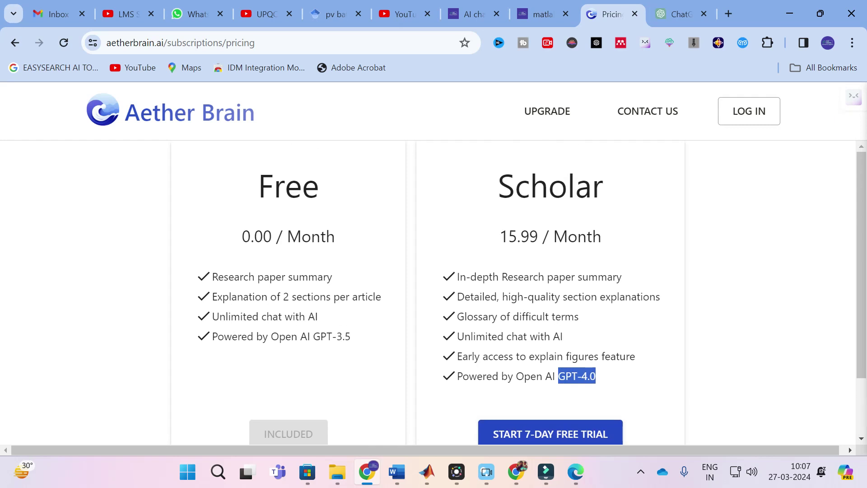